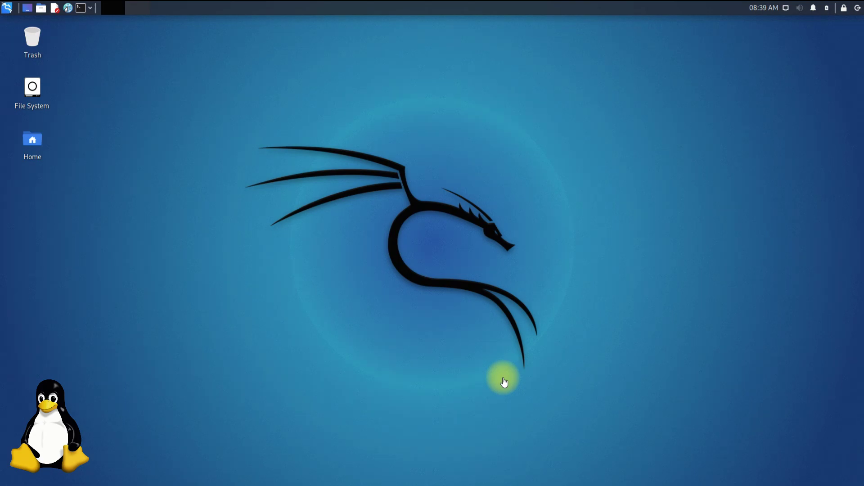
Open a terminal in the Desktop folder from the desktop right-click menu
right_click(240, 173)
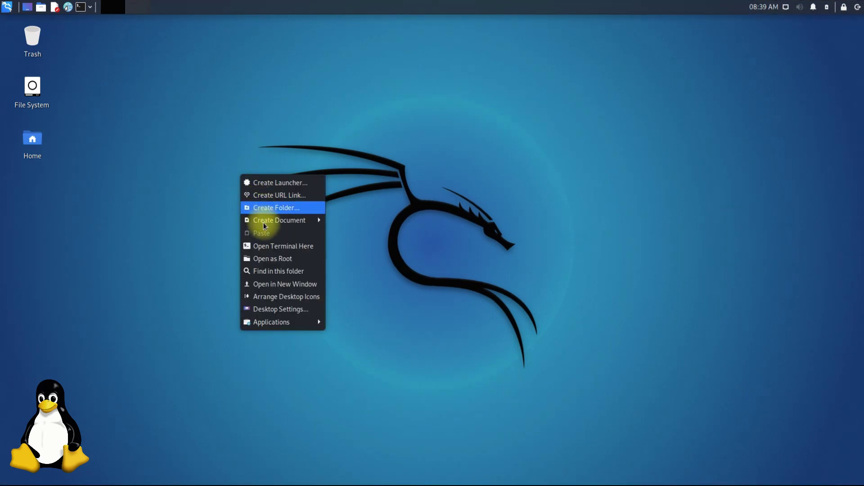
left_click(268, 241)
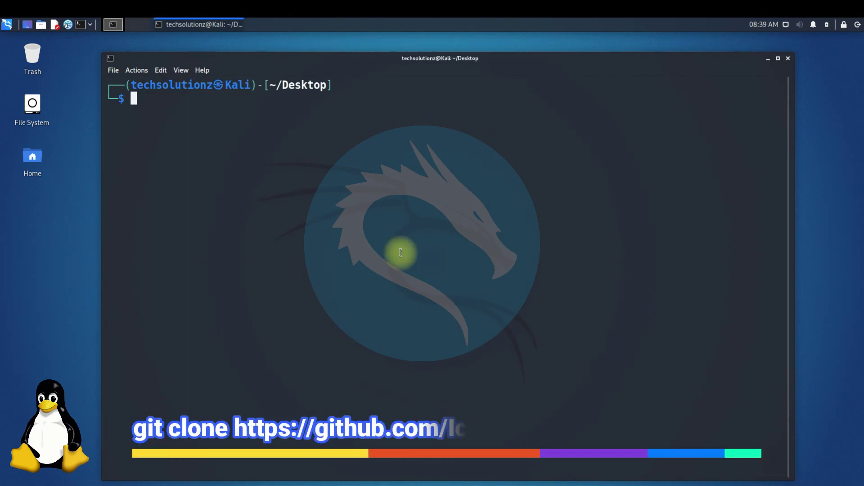
type("git clone https://github.com/IceM4nn/mirrorscript-v2.git")
type(" clo")
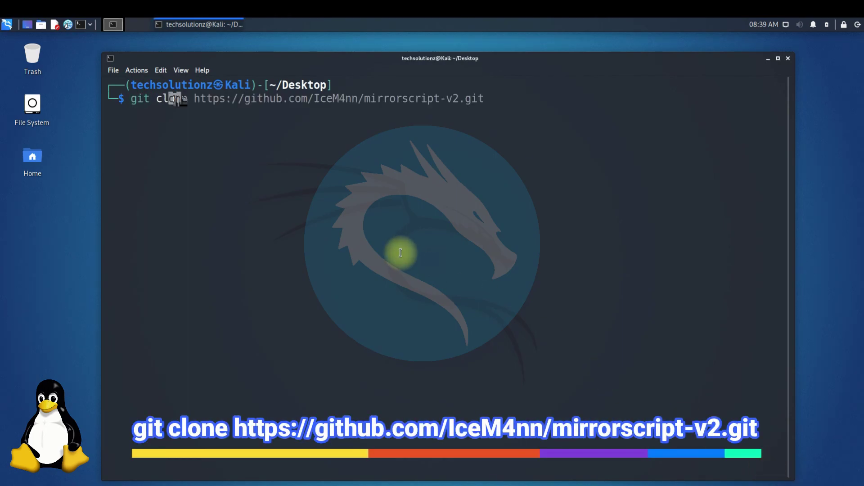
type("ne https:")
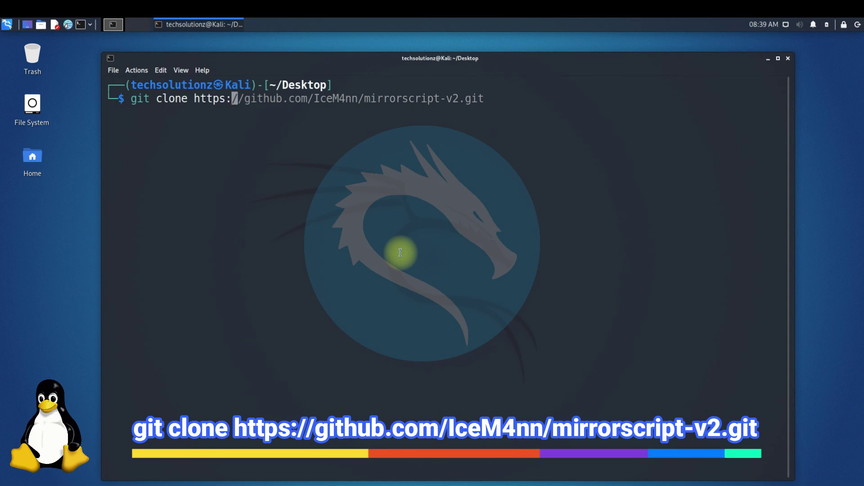
type("//githb")
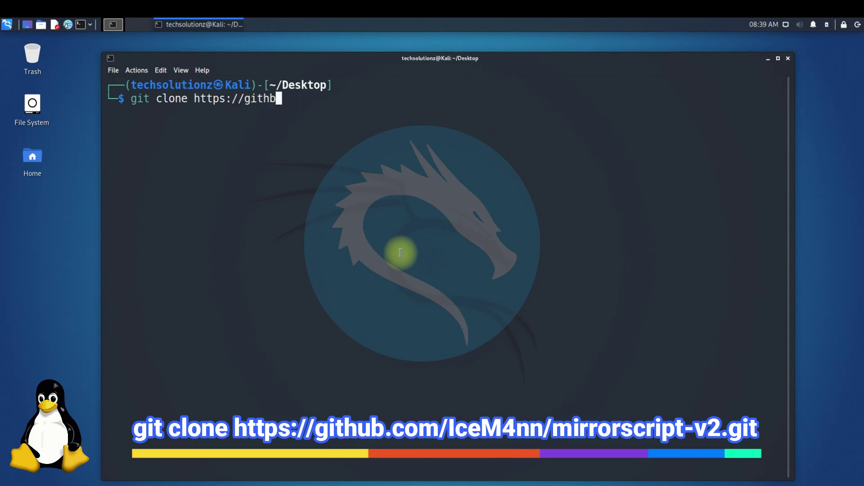
key("BackSpace")
type("h")
key("BackSpace")
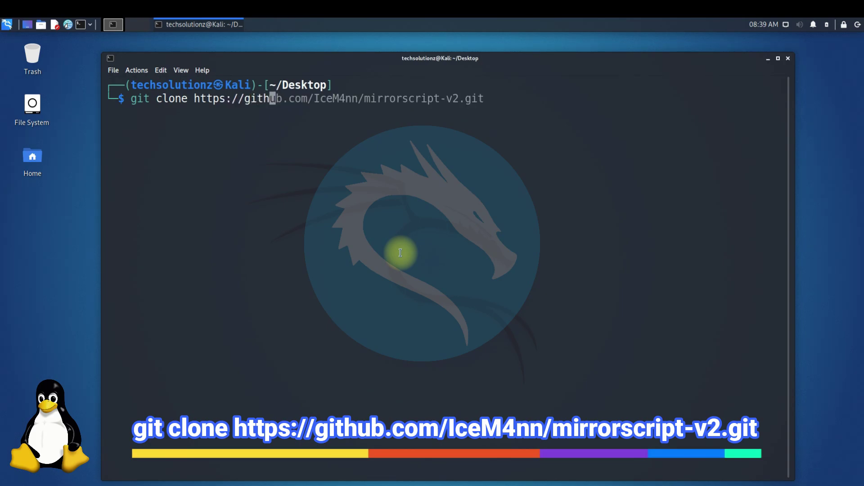
type("bub")
key("BackSpace")
key("BackSpace")
key("BackSpace")
type("ub.com/")
type("IceM")
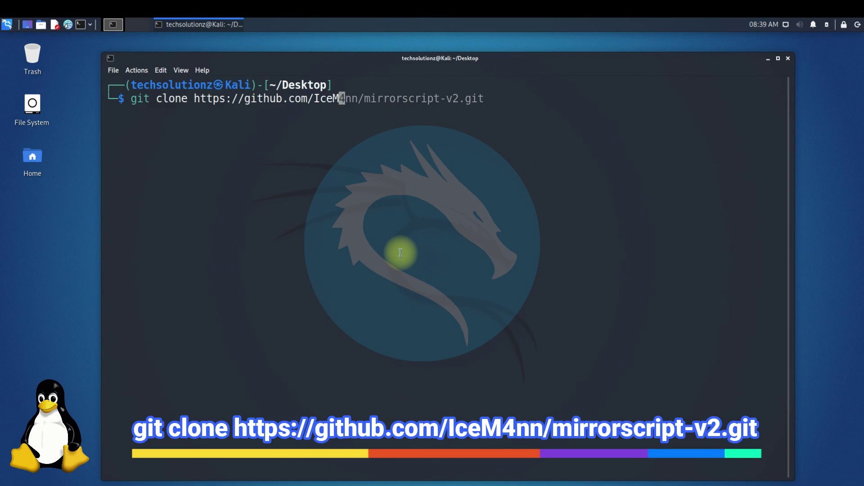
type("4")
type("nn/mir")
type("rorscrip")
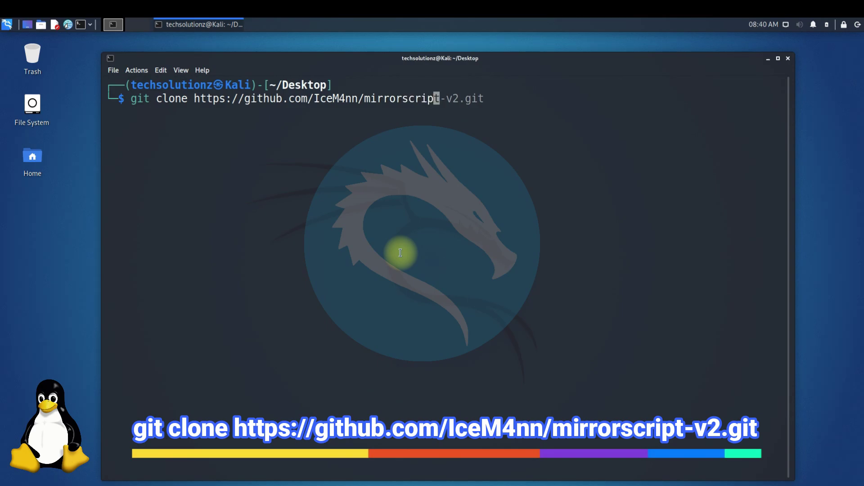
type("t-v2.g")
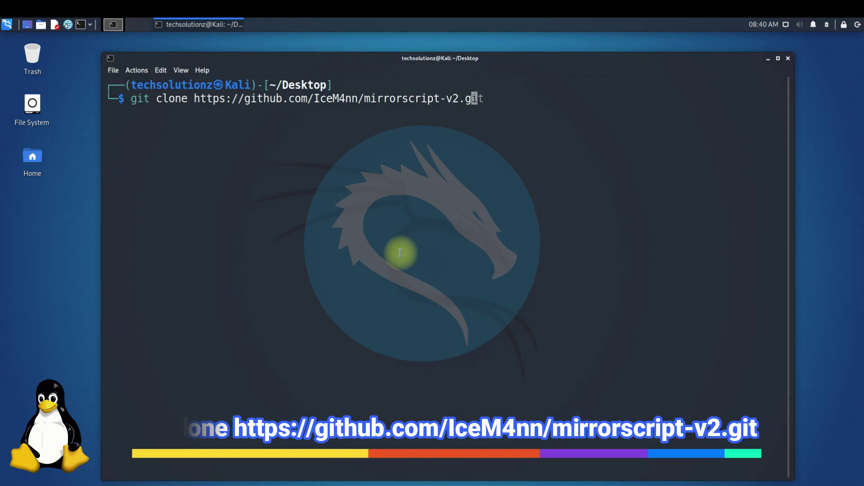
type("it")
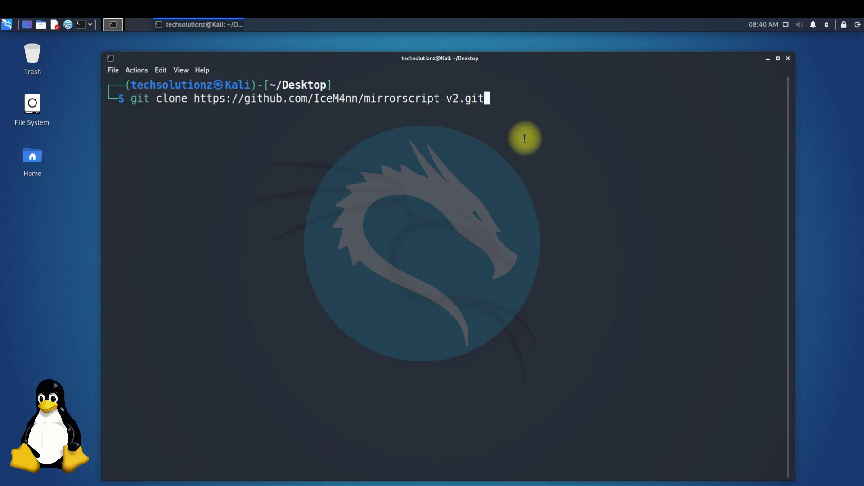
key("Return")
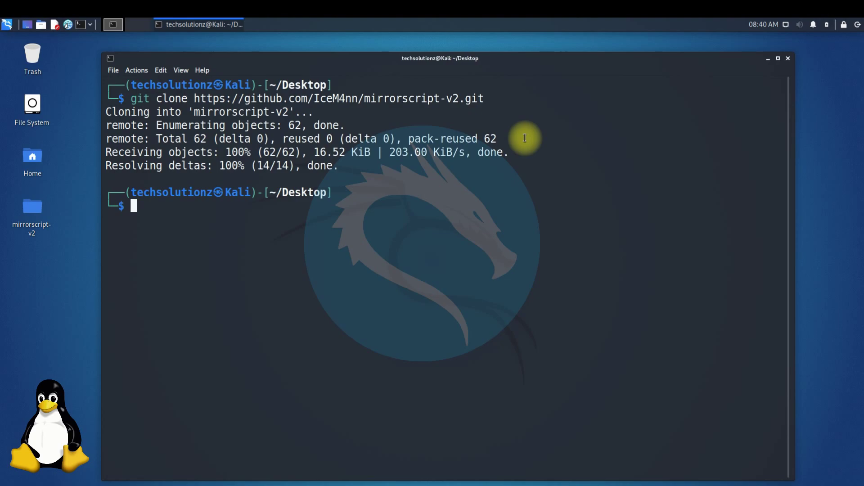
type("cd mir")
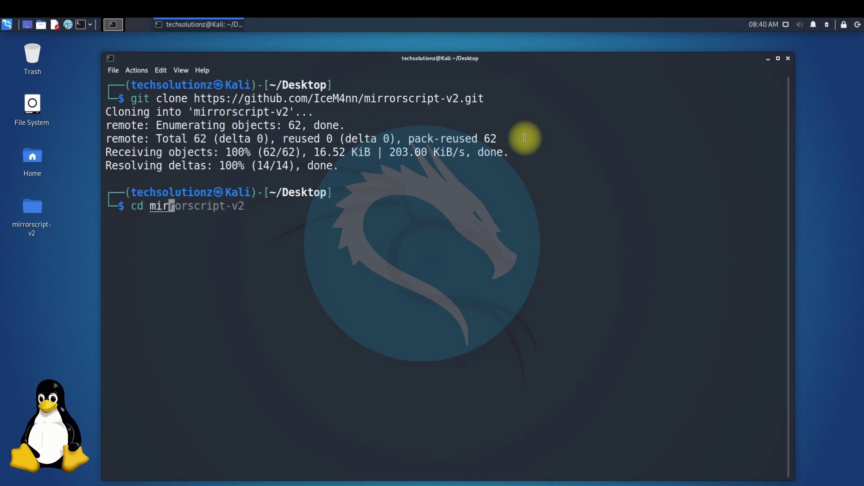
type("rorscri")
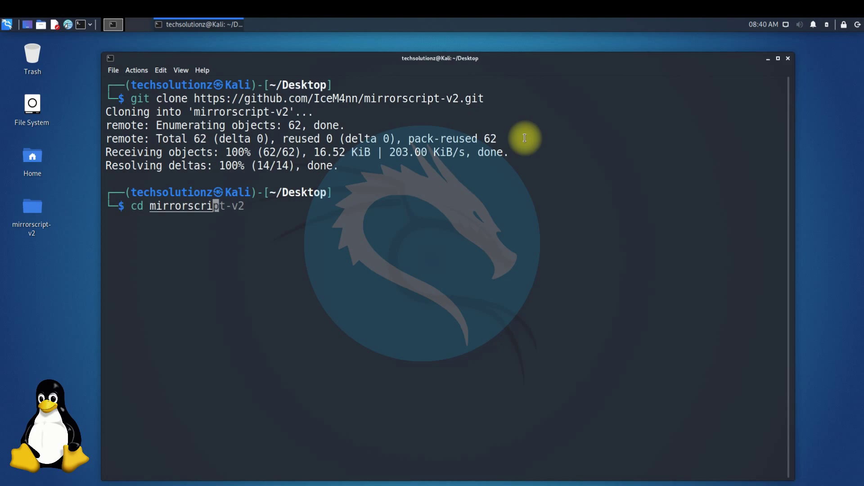
type("pt")
type("-v2")
Change directory into mirrorscript-v2 with cd
key("Return")
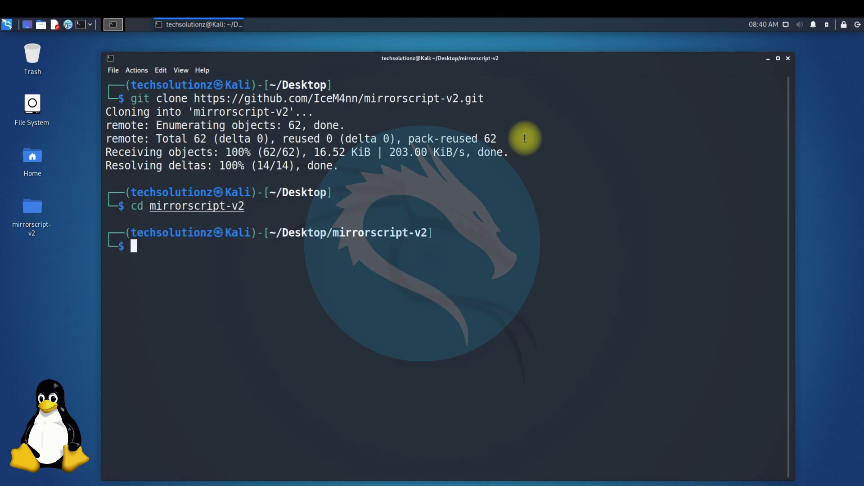
type("sudo")
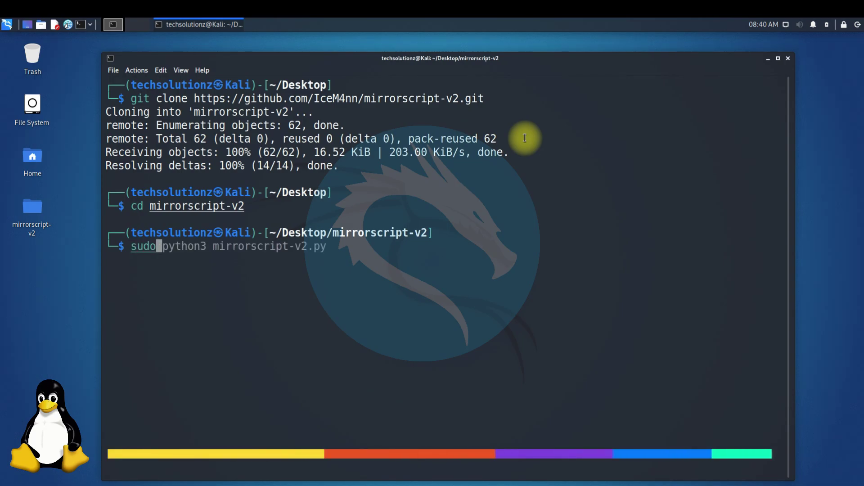
type(" pyt")
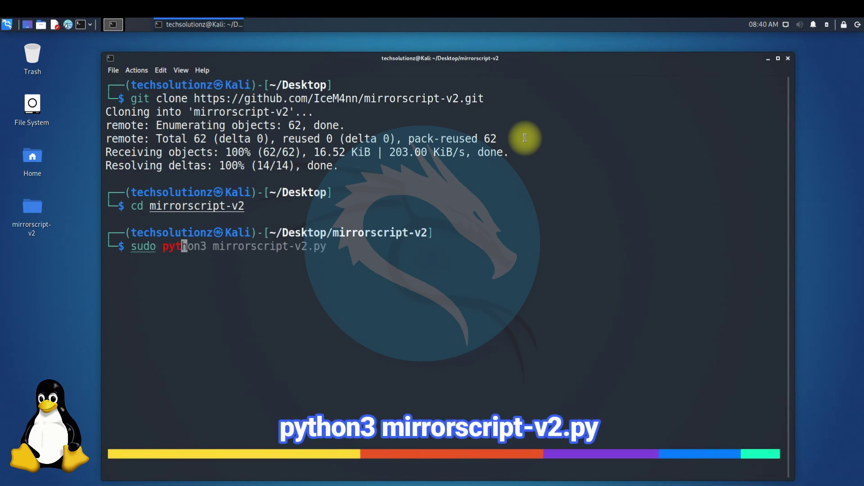
type("hon3 mirro")
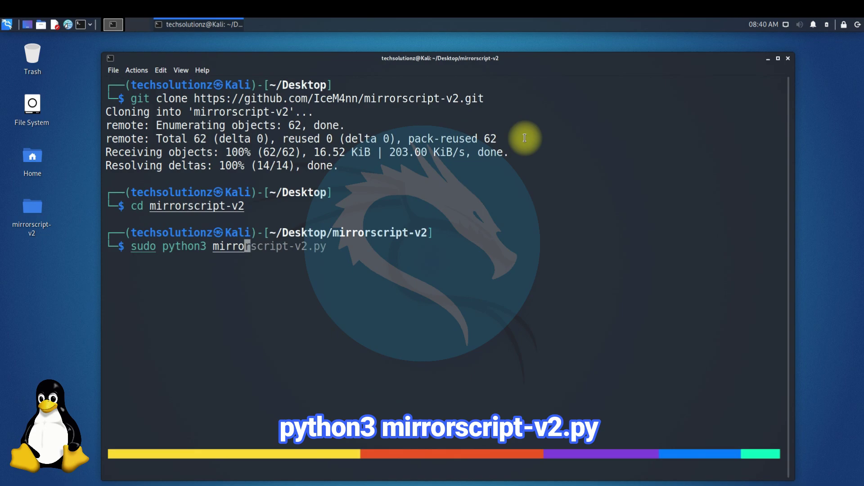
type("rscript")
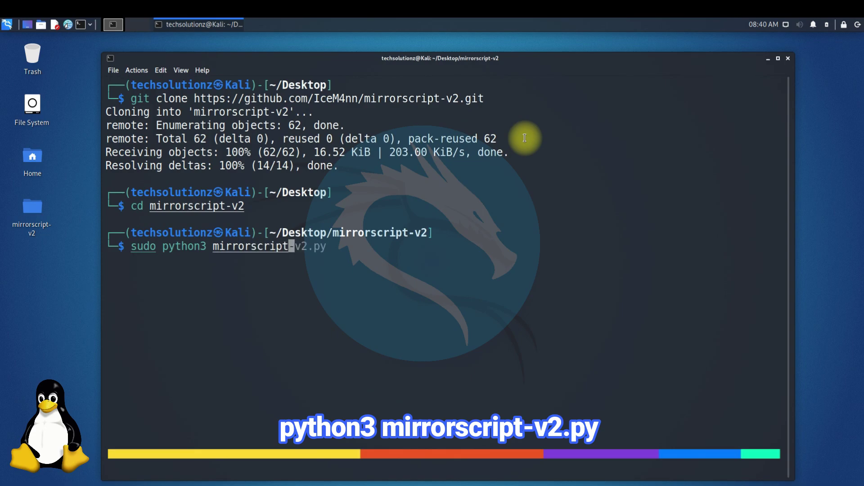
type("-v2.")
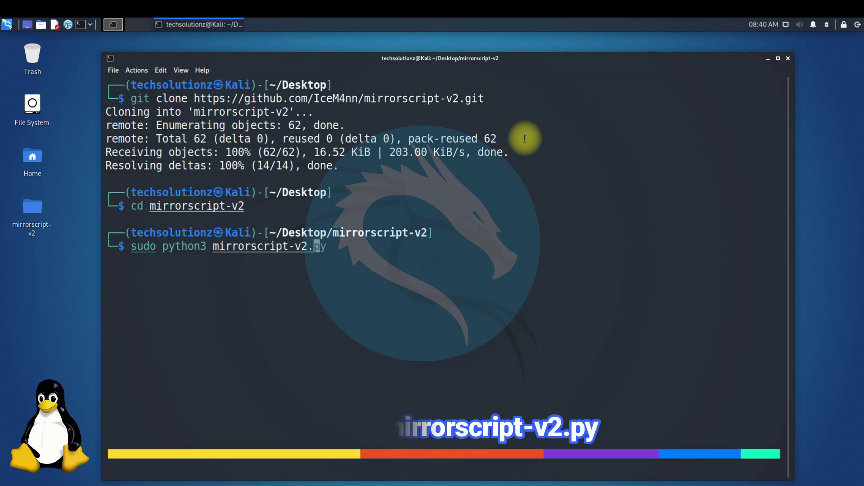
type("oy")
Run sudo python3 mirrorscript-v2.py and enter the password to set the kali.download mirror
key("BackSpace")
key("BackSpace")
type("py")
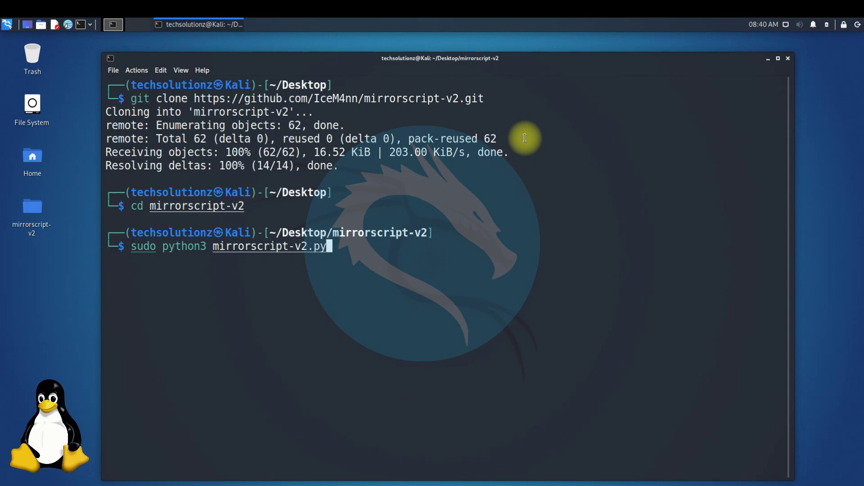
key("Return")
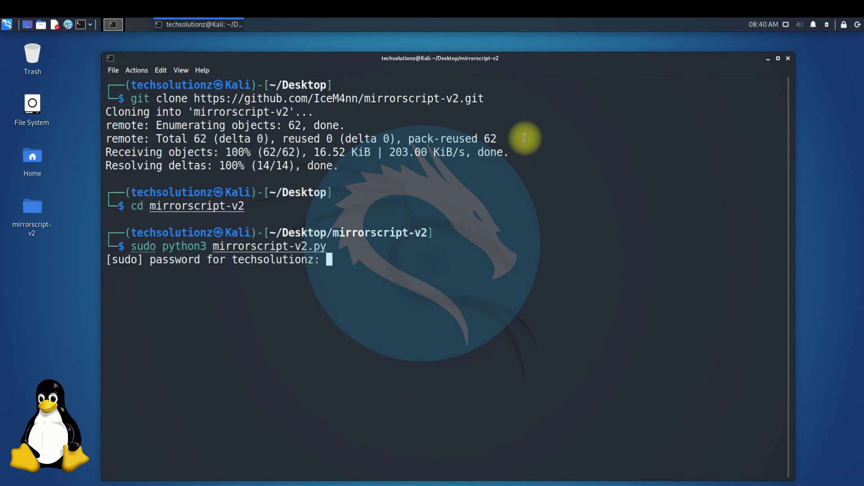
key("Return")
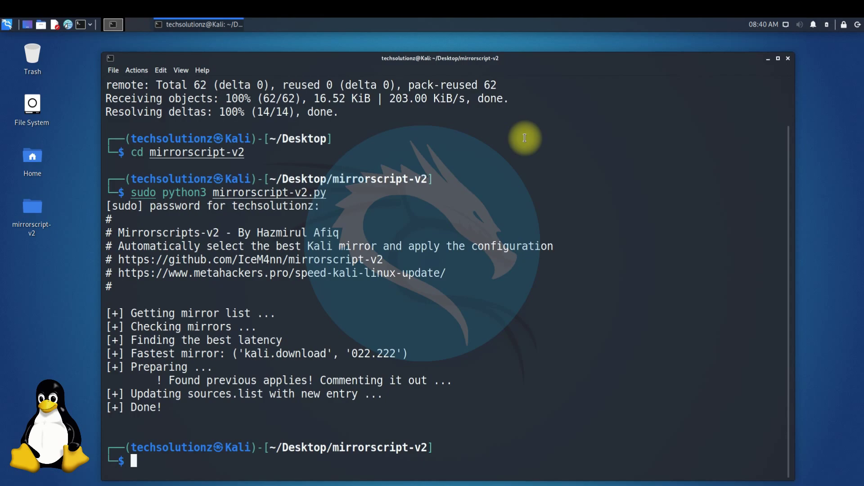
type("sudo apt updat")
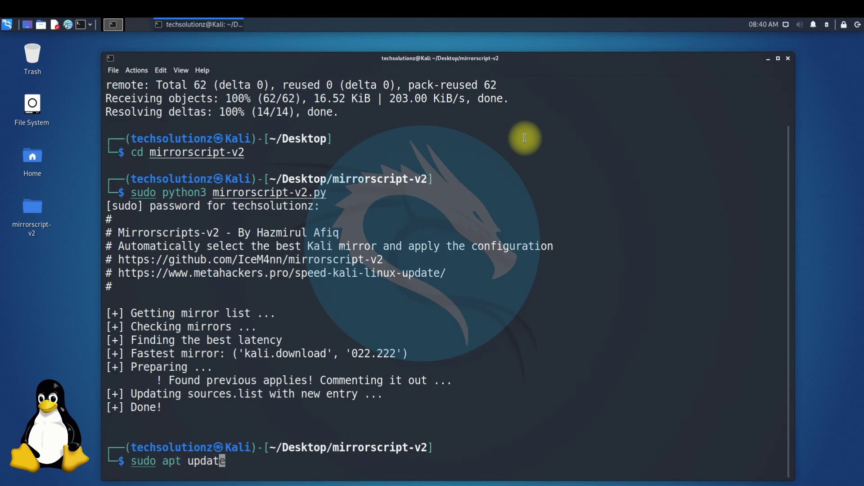
type("e")
Run sudo apt update against the new kali.download mirror
key("Return")
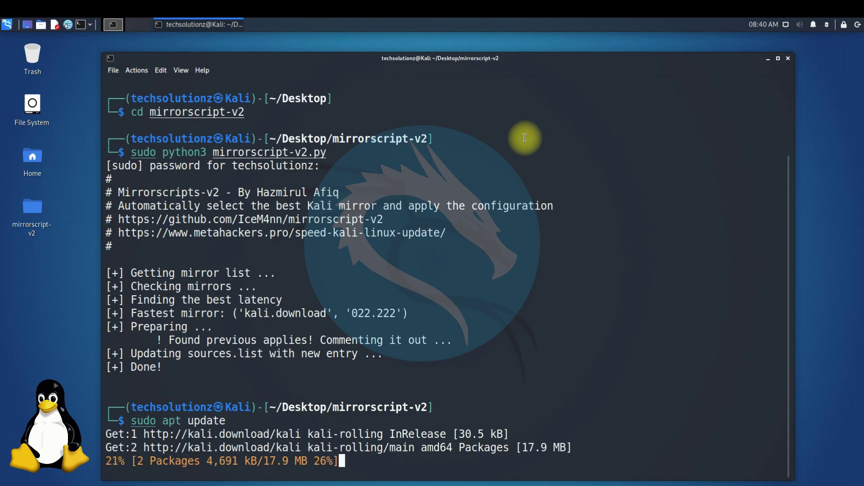